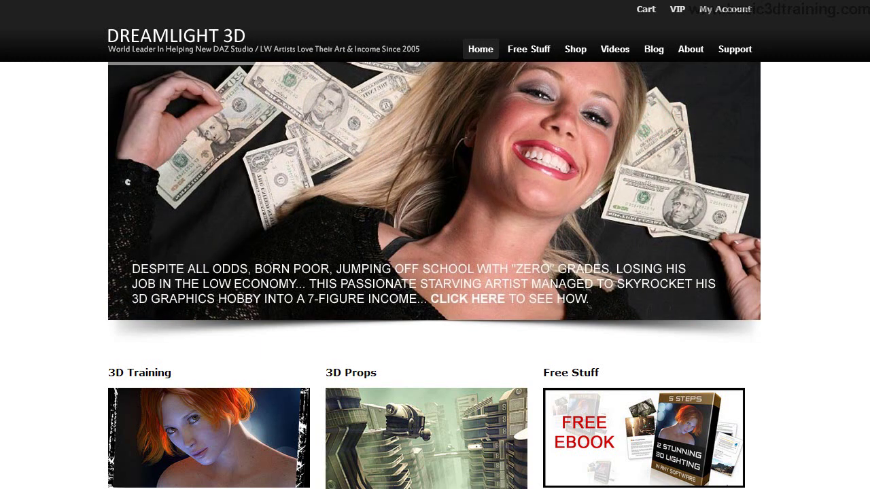
# - Scroll the Iray HDRI blog post down to the comment suggesting a null-object pivot workaround
pyautogui.scroll(-7, 861, 179)
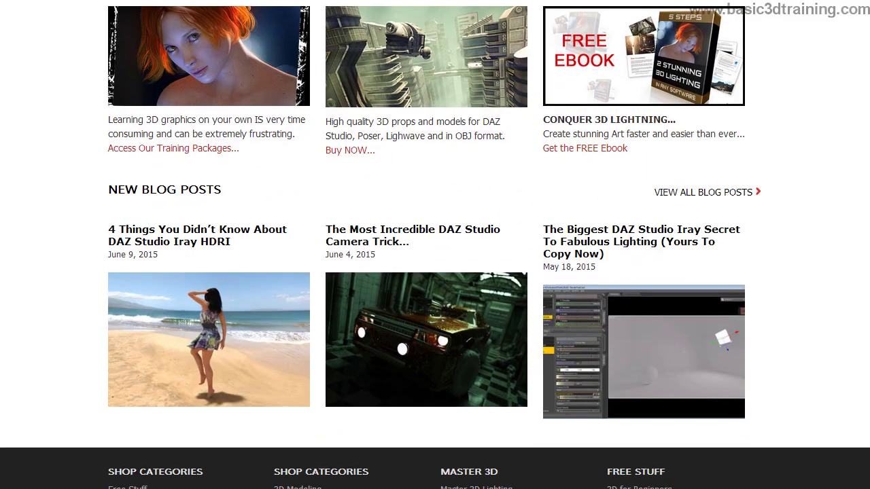
pyautogui.scroll(1, 867, 395)
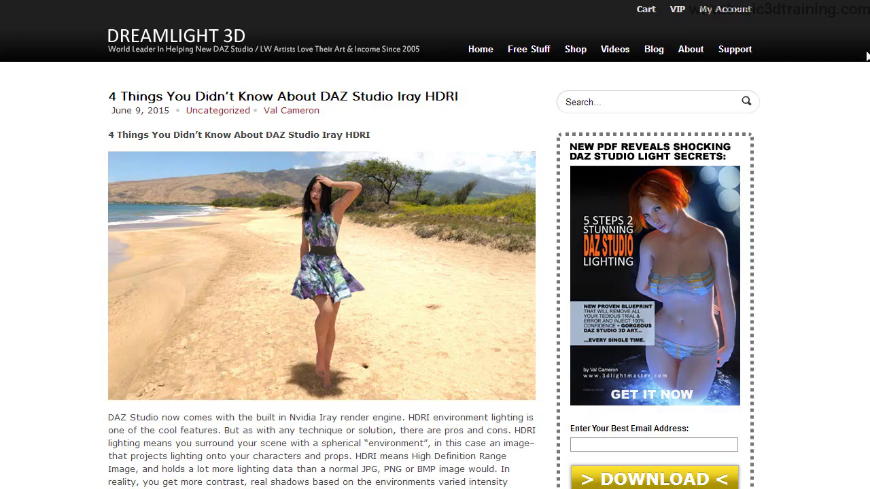
pyautogui.scroll(-20, 867, 320)
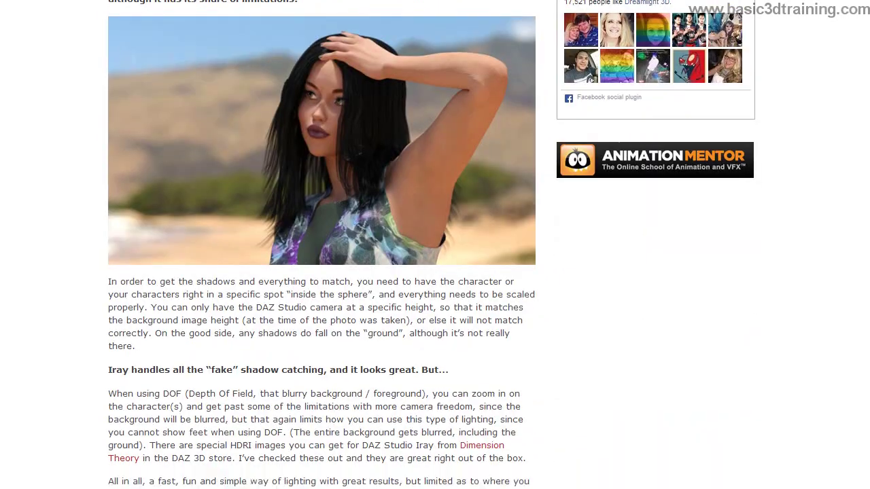
pyautogui.scroll(-10, 867, 320)
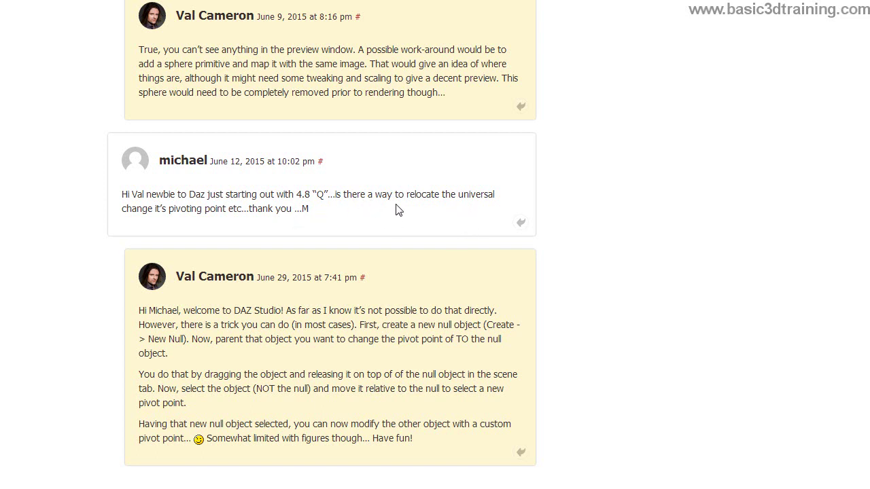
pyautogui.moveTo(471, 203); pyautogui.dragTo(183, 223)
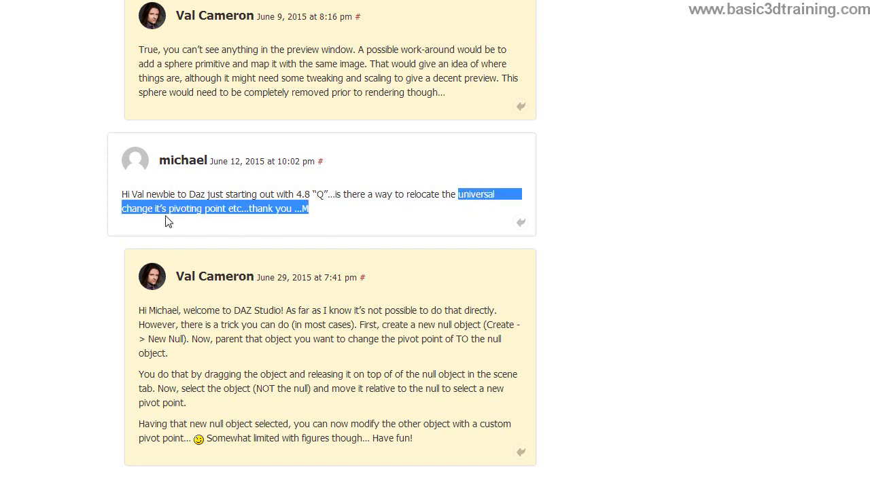
pyautogui.click(220, 213)
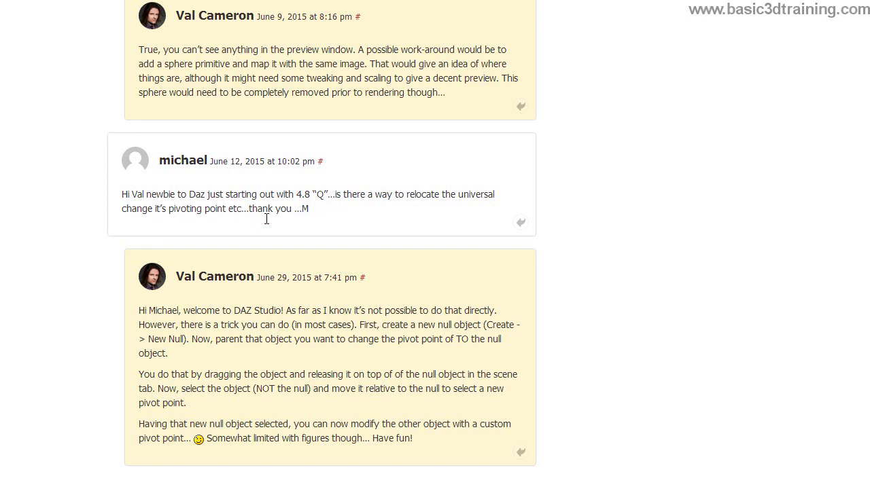
pyautogui.scroll(-1, 193, 316)
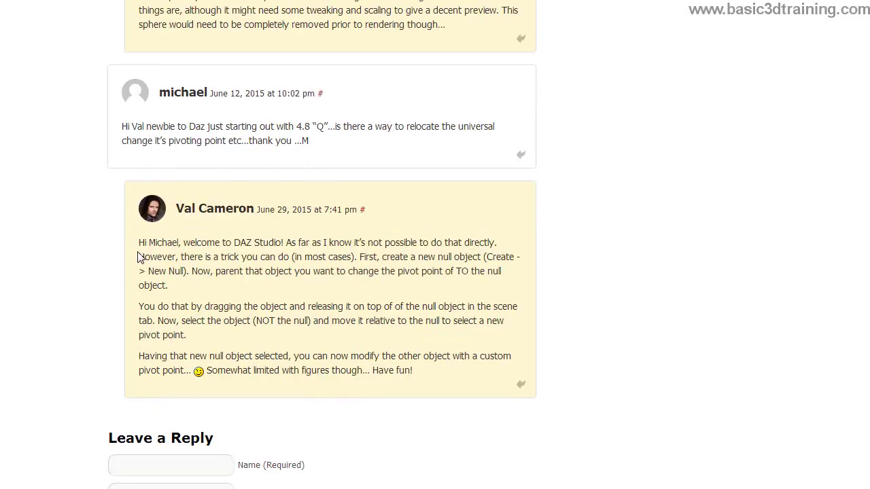
pyautogui.moveTo(145, 251); pyautogui.dragTo(447, 379)
pyautogui.click(91, 327)
# - Bring DAZ Studio forward and widen the viewport by narrowing the Content Library pane
pyautogui.hotkey('alt', 'Tab')
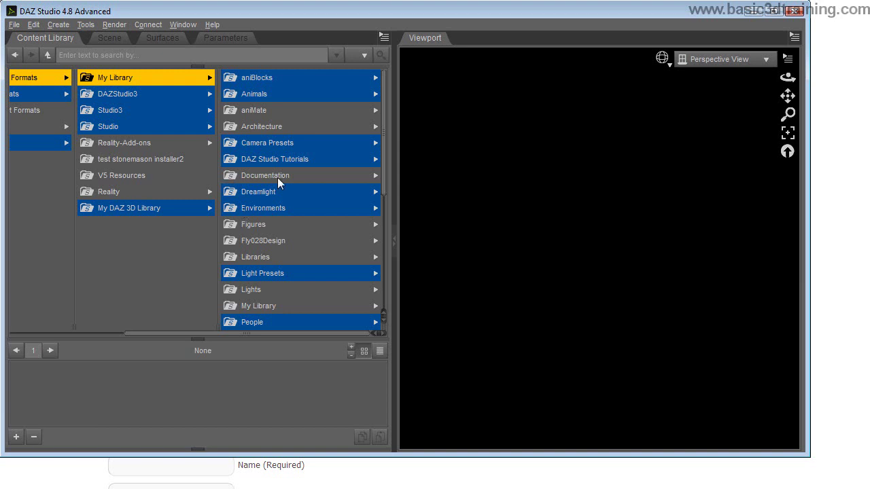
pyautogui.moveTo(396, 206); pyautogui.dragTo(317, 206)
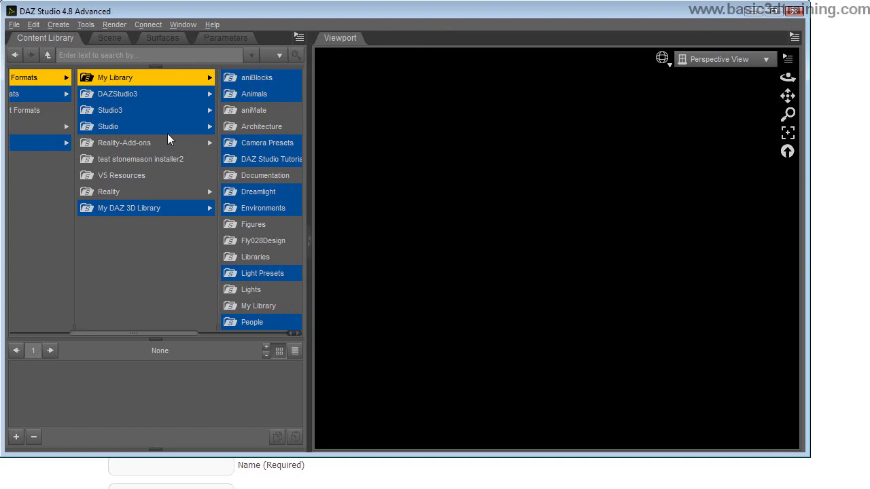
# - Create a 1 m cube primitive at world center and pan it higher in the view
pyautogui.click(60, 25)
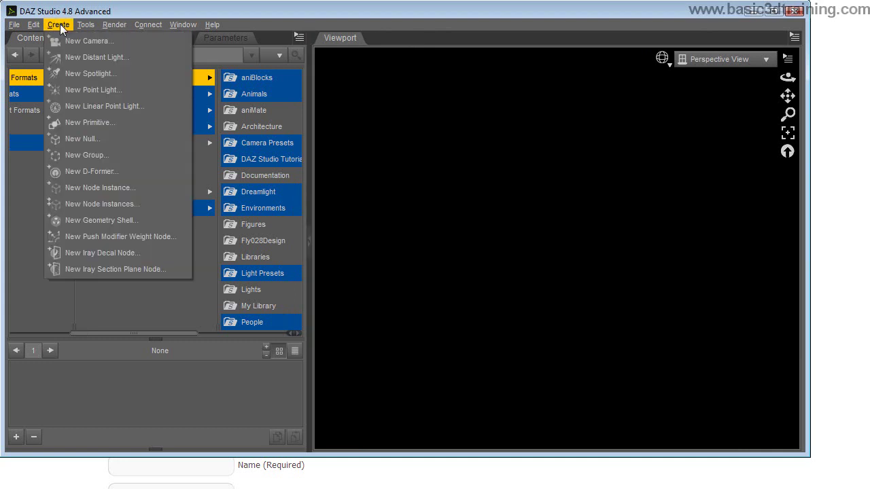
pyautogui.click(86, 128)
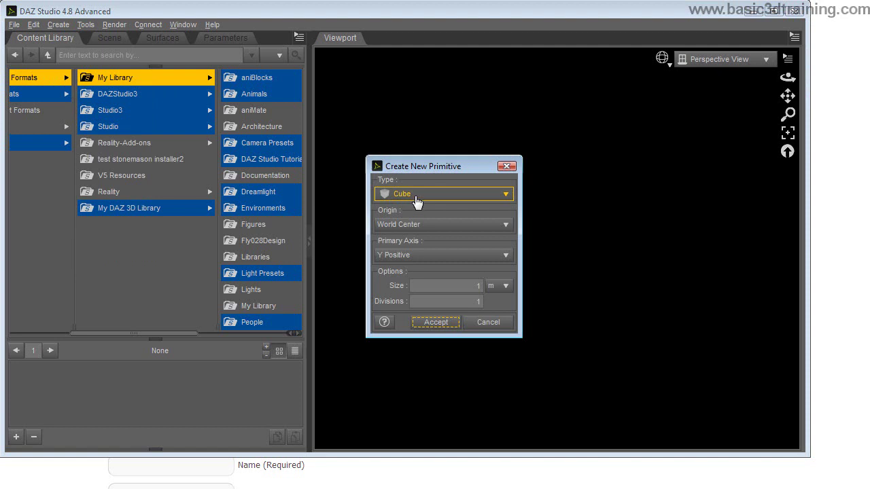
pyautogui.click(435, 323)
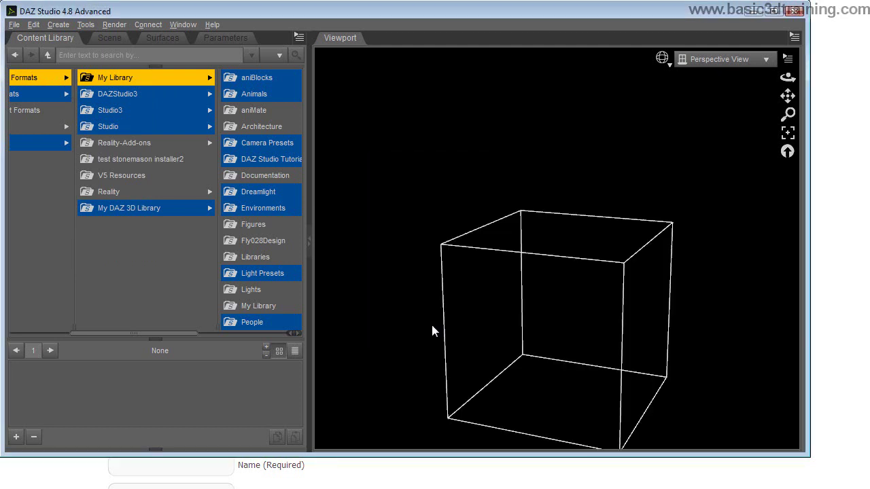
pyautogui.moveTo(788, 97); pyautogui.dragTo(788, 57)
# - Switch to the Translate tool and select the cube in the Scene pane
pyautogui.click(82, 27)
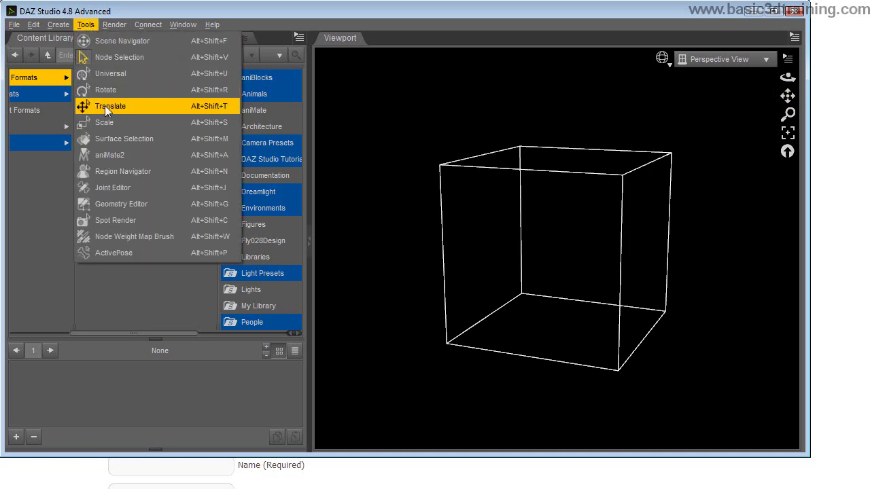
pyautogui.click(104, 108)
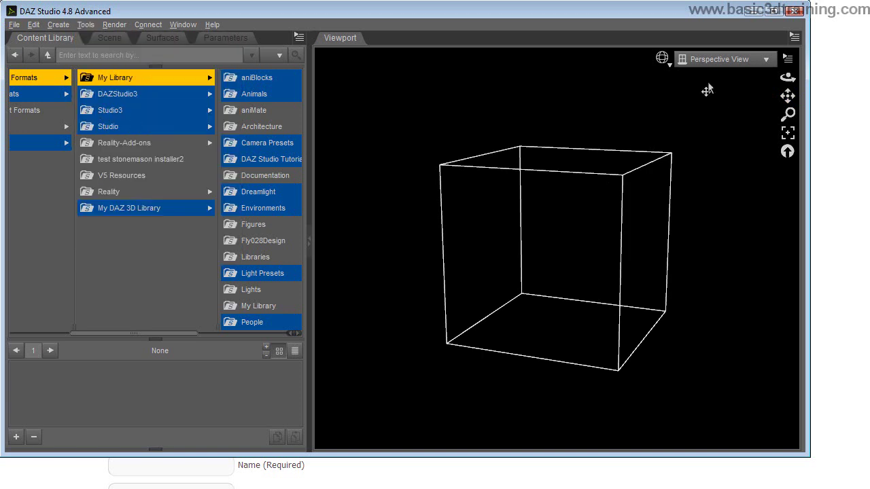
pyautogui.moveTo(795, 84); pyautogui.dragTo(660, 136)
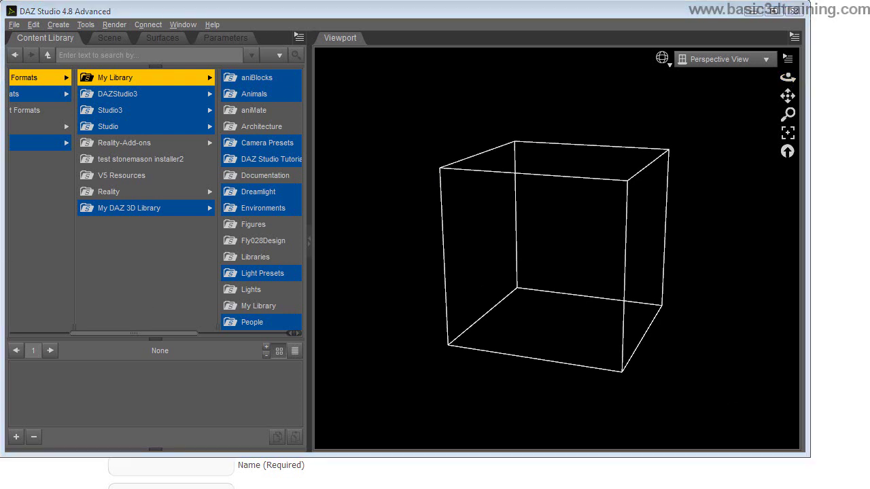
pyautogui.click(109, 37)
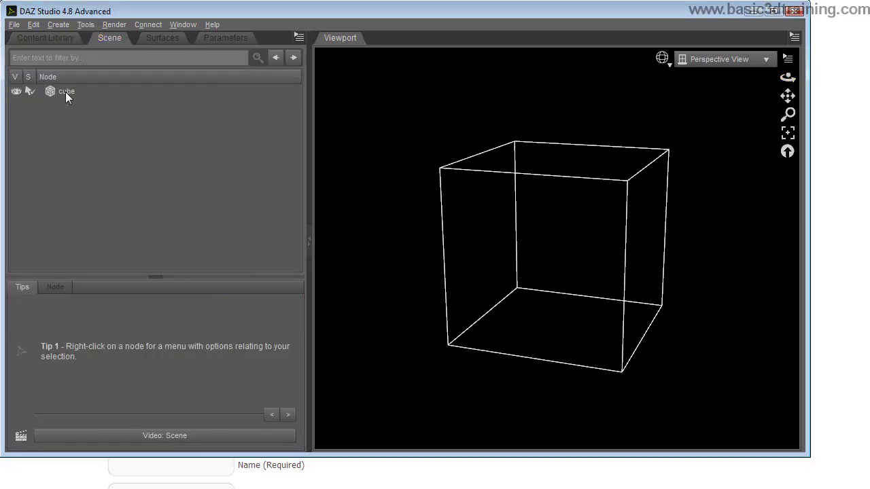
pyautogui.click(65, 92)
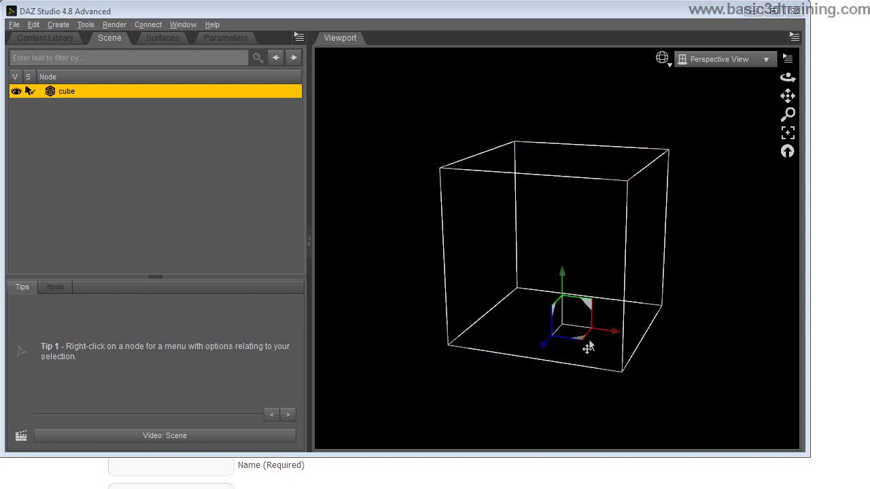
# - Nudge the cube, then orbit and zoom to face its front up close
pyautogui.moveTo(586, 345); pyautogui.dragTo(604, 311)
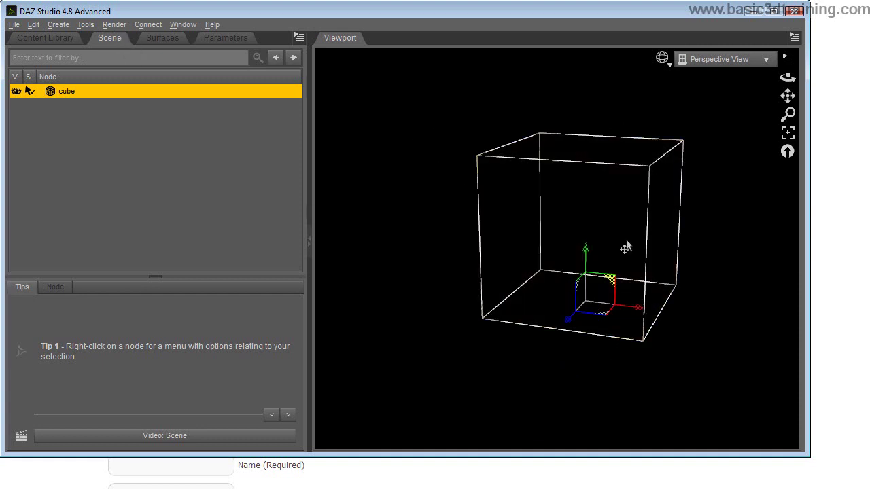
pyautogui.moveTo(797, 83); pyautogui.dragTo(778, 83)
pyautogui.moveTo(805, 127); pyautogui.dragTo(806, 109)
# - Use the Rotate tool to tilt the cube around its base-centre pivot
pyautogui.click(85, 25)
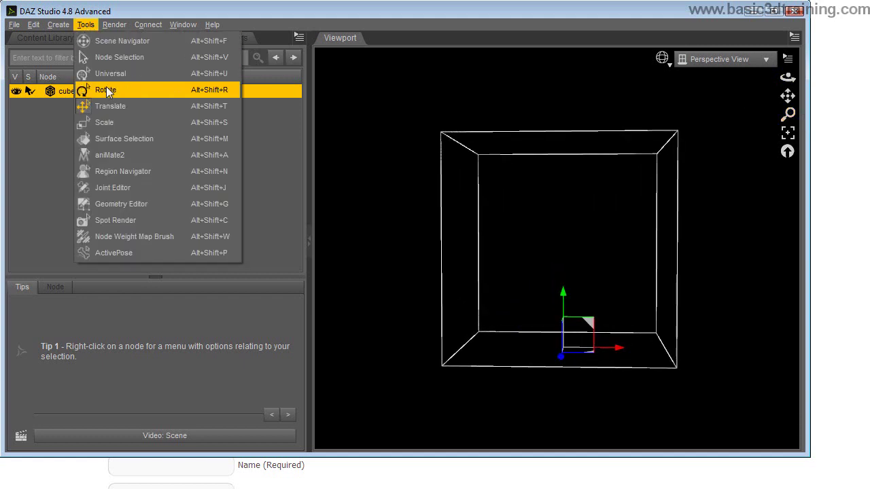
pyautogui.click(107, 89)
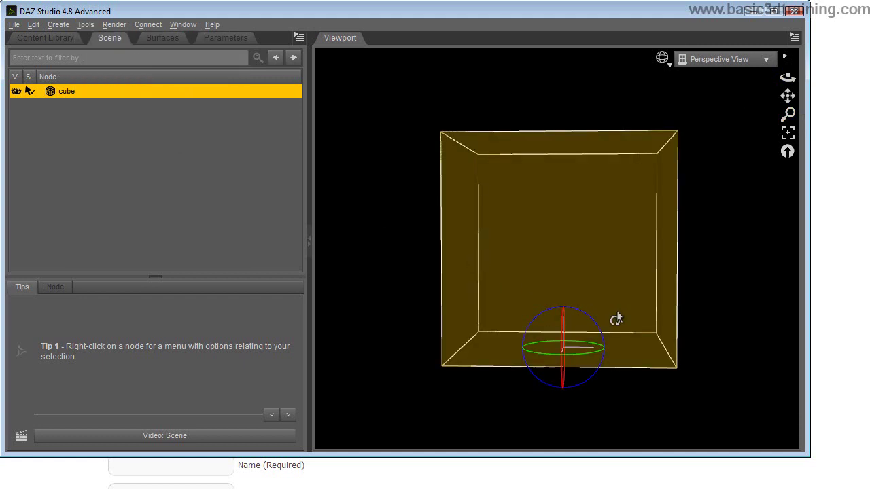
pyautogui.moveTo(600, 324); pyautogui.dragTo(564, 347)
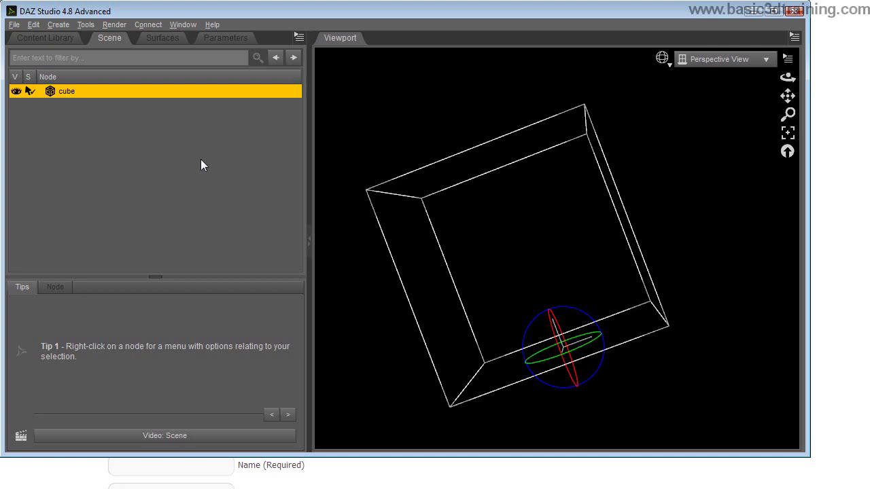
# - Undo the cube's rotation and deselect it
pyautogui.click(33, 24)
pyautogui.click(47, 40)
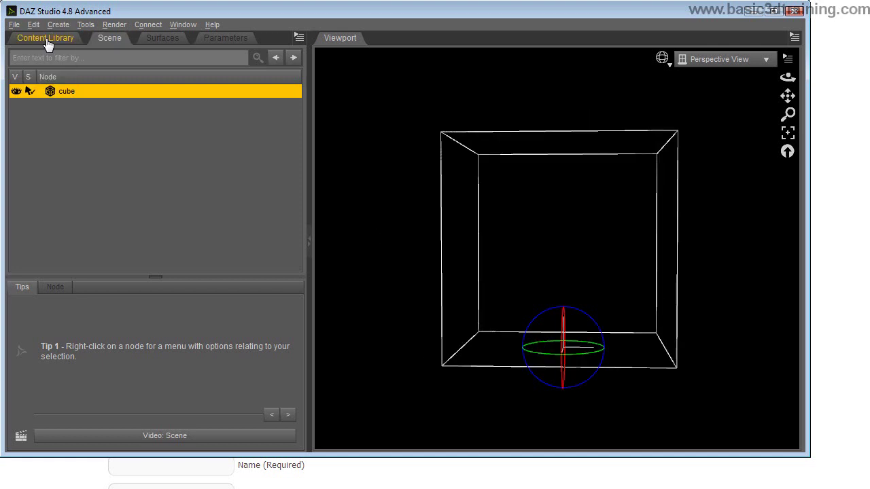
pyautogui.click(74, 138)
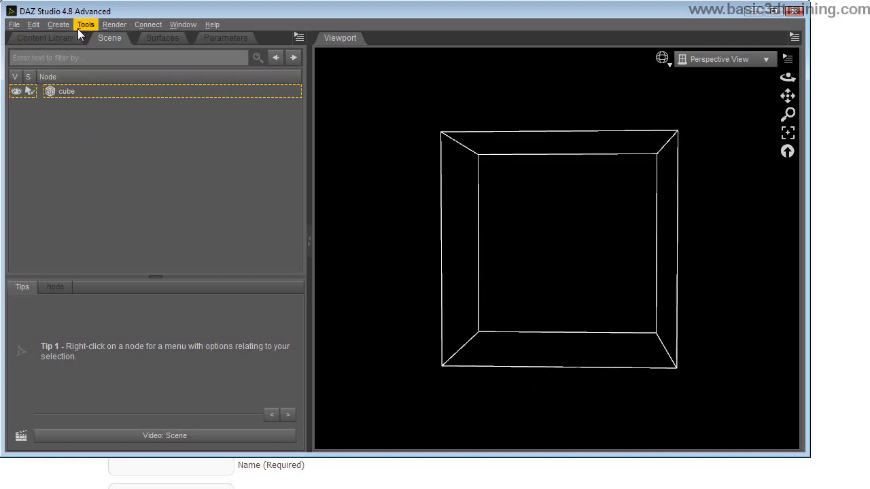
# - Add a new null, Null 1, to the scene and orbit to view it from above
pyautogui.click(60, 25)
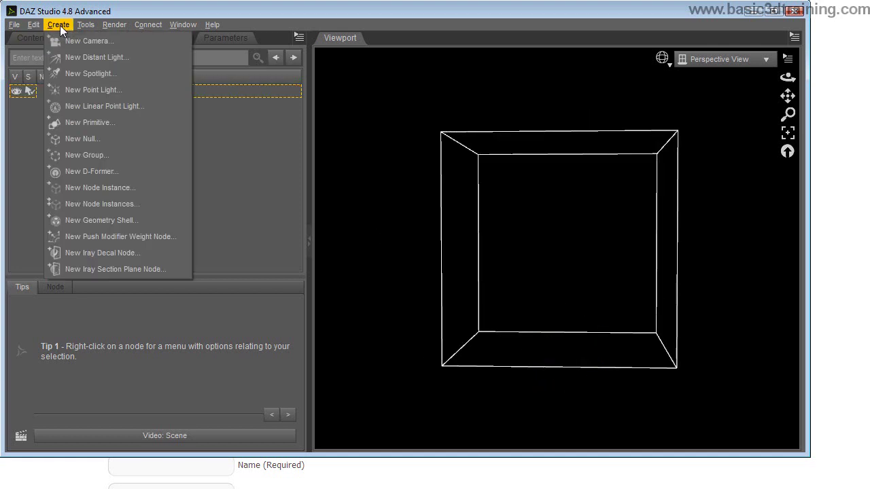
pyautogui.click(82, 140)
pyautogui.click(233, 204)
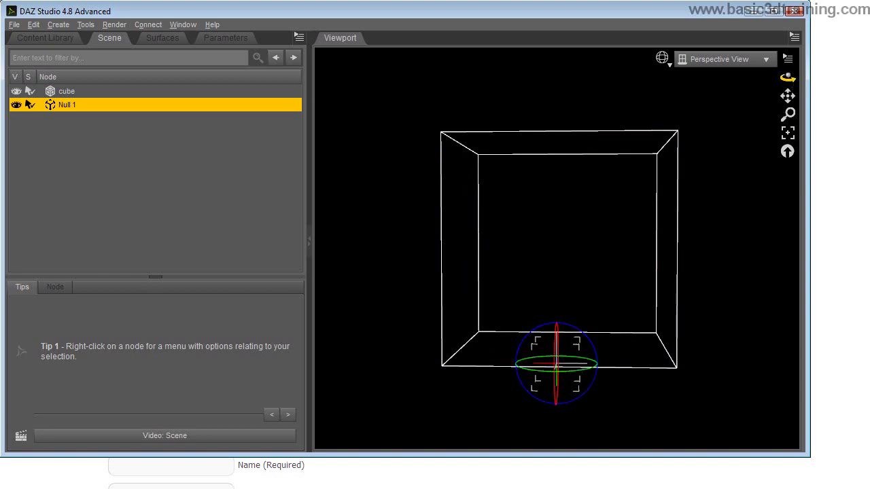
pyautogui.moveTo(788, 78); pyautogui.dragTo(734, 105)
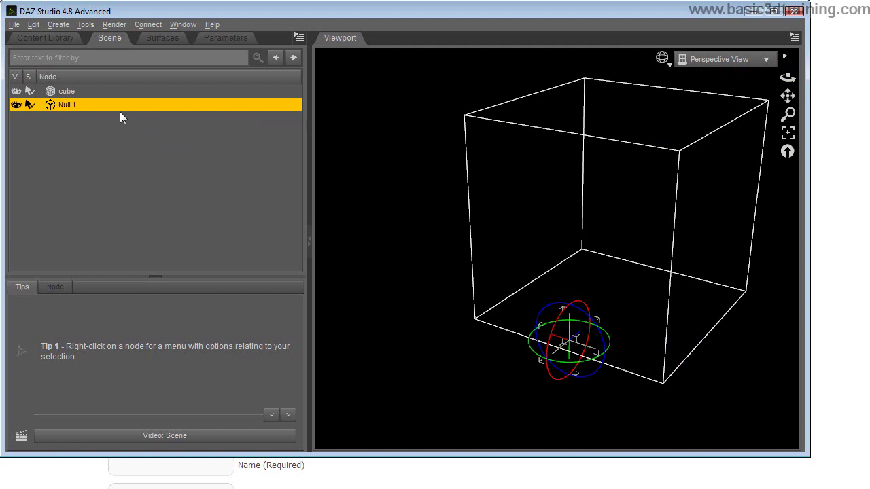
# - Drag the cube onto Null 1 in the Scene list so it nests as its child
pyautogui.click(65, 93)
pyautogui.keyDown('ctrl'); pyautogui.click(56, 90); pyautogui.keyUp('ctrl')
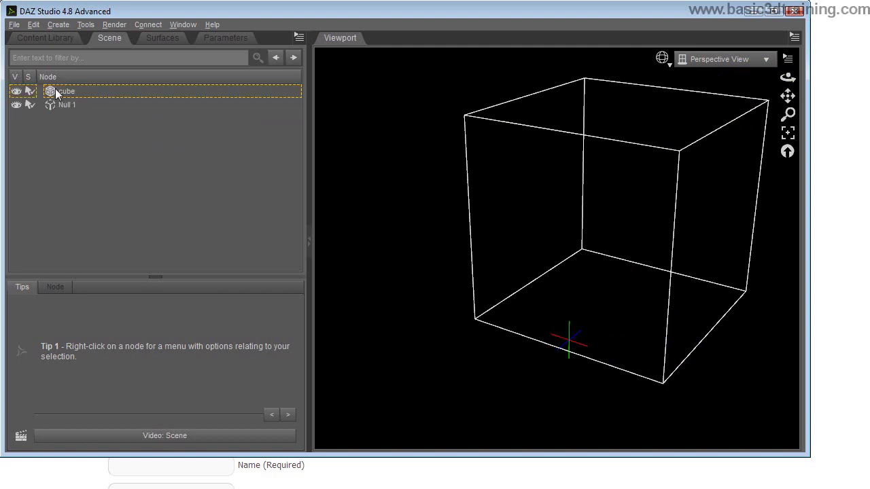
pyautogui.click(64, 93)
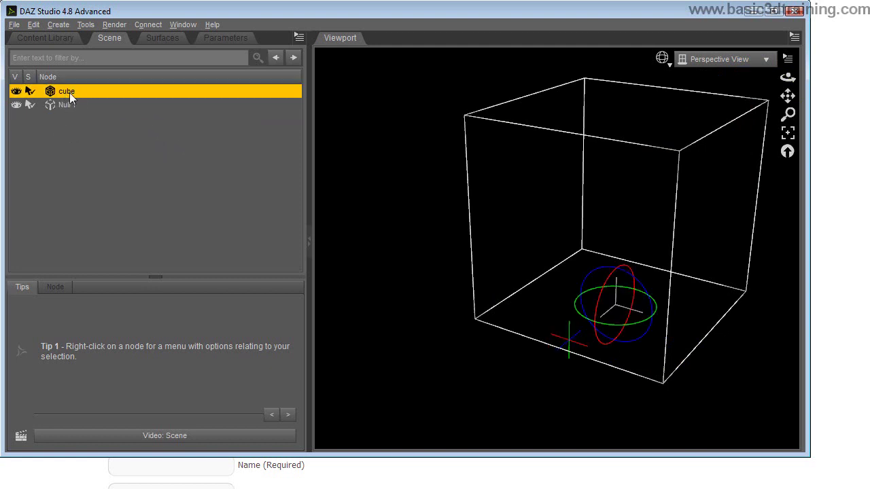
pyautogui.moveTo(70, 93)
pyautogui.mouseDown()
pyautogui.moveTo(132, 115)
pyautogui.moveTo(72, 108)
pyautogui.mouseUp()
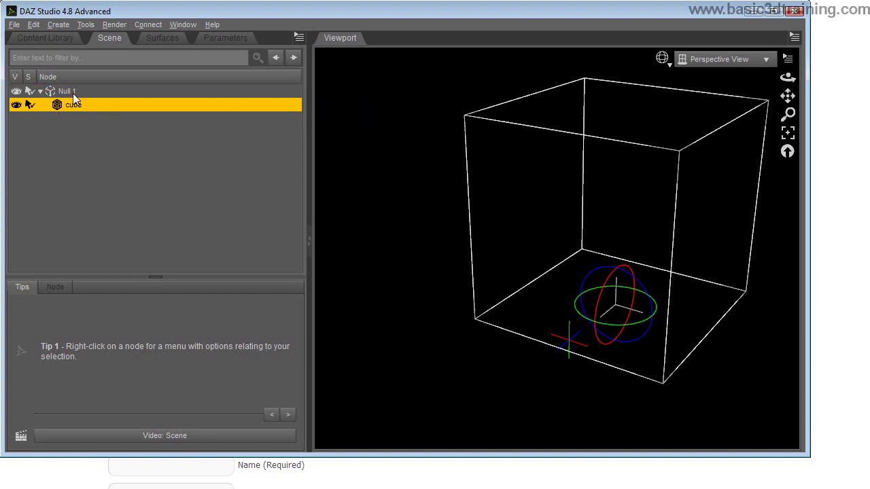
pyautogui.click(75, 170)
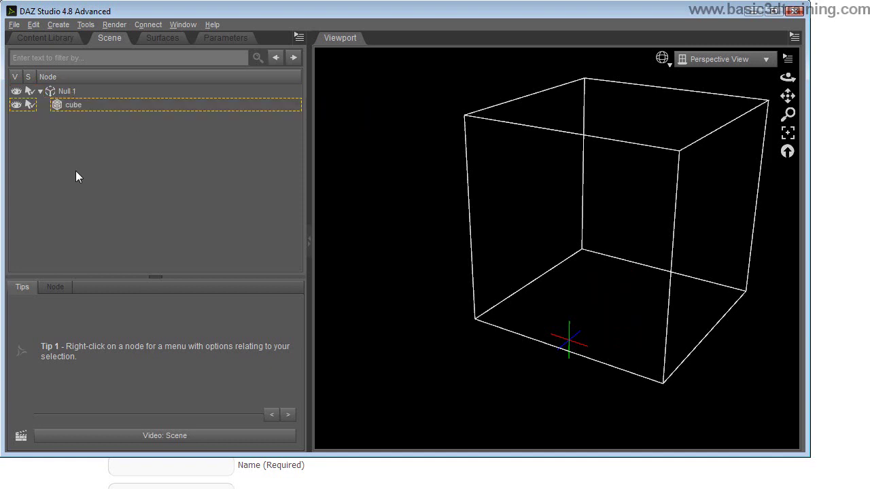
pyautogui.click(71, 104)
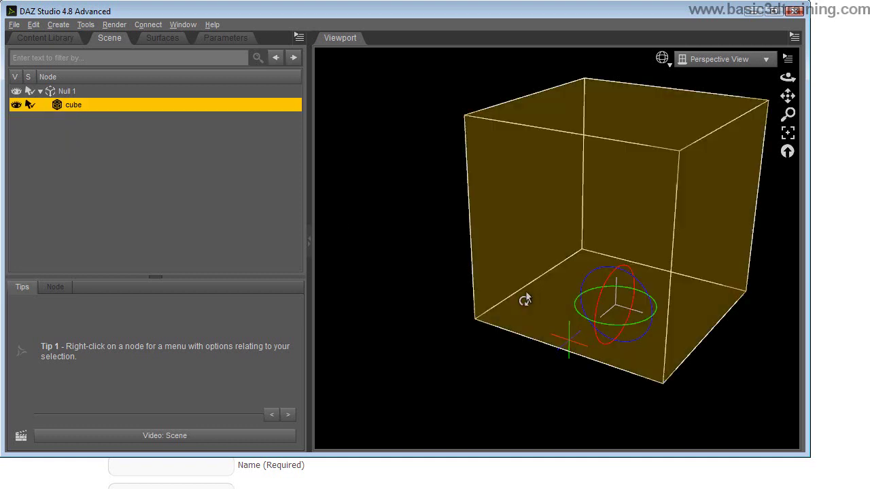
# - With the Universal tool, move the cube so a bottom corner meets Null 1
pyautogui.click(86, 25)
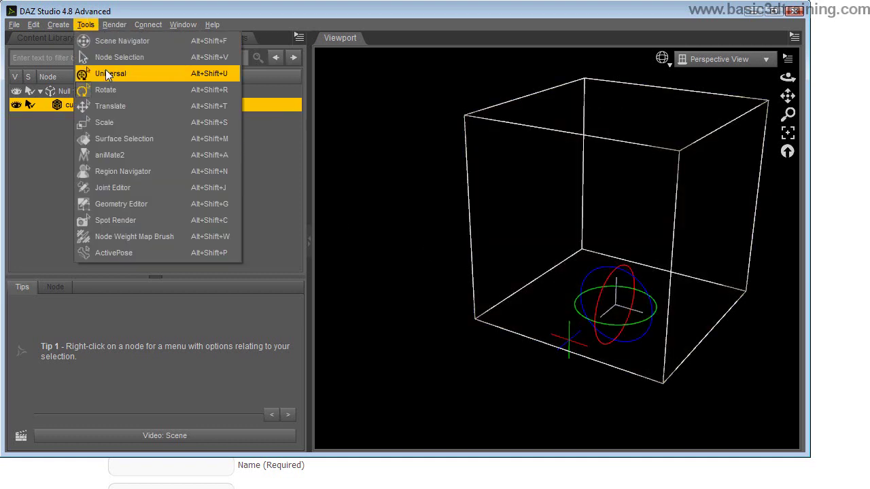
pyautogui.click(107, 118)
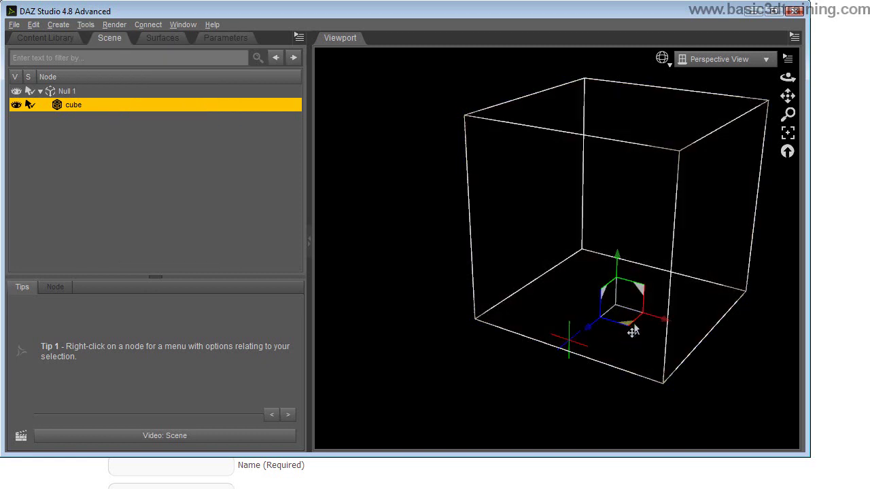
pyautogui.moveTo(635, 330)
pyautogui.mouseDown()
pyautogui.moveTo(627, 353)
pyautogui.moveTo(582, 378)
pyautogui.moveTo(542, 356)
pyautogui.moveTo(523, 333)
pyautogui.moveTo(557, 295)
pyautogui.mouseUp()
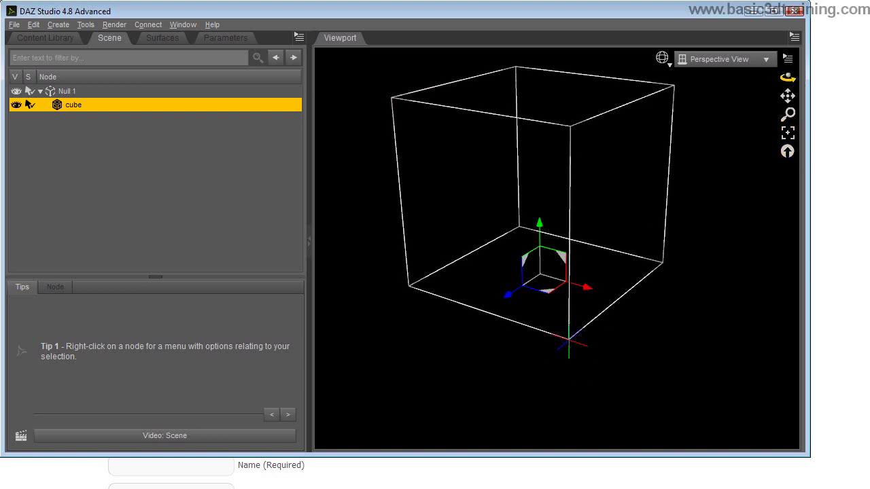
pyautogui.moveTo(788, 77); pyautogui.dragTo(737, 82)
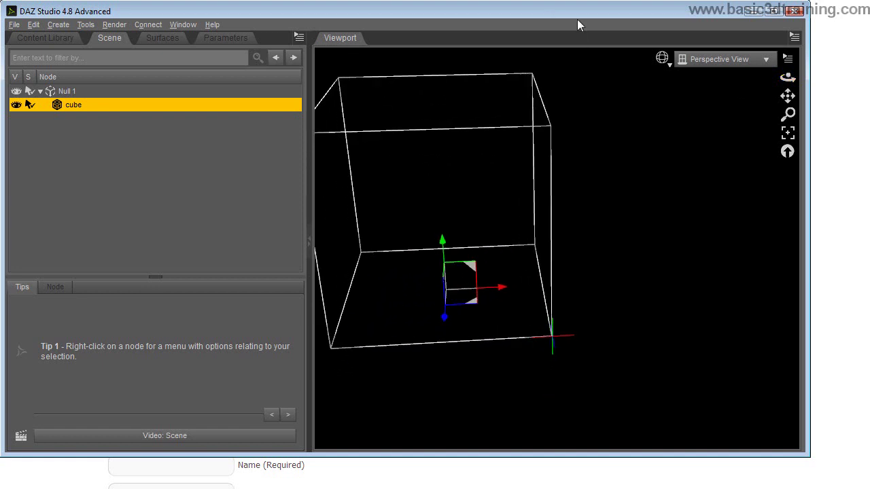
# - Show a wireframe Top View centred on the cube and bring up Null 1's parameters
pyautogui.click(719, 59)
pyautogui.click(688, 140)
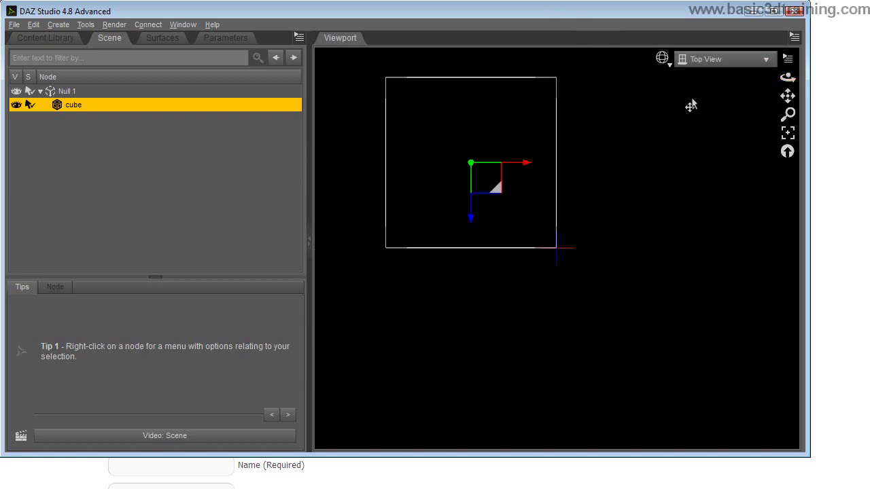
pyautogui.click(664, 59)
pyautogui.click(658, 101)
pyautogui.moveTo(788, 96); pyautogui.dragTo(808, 112)
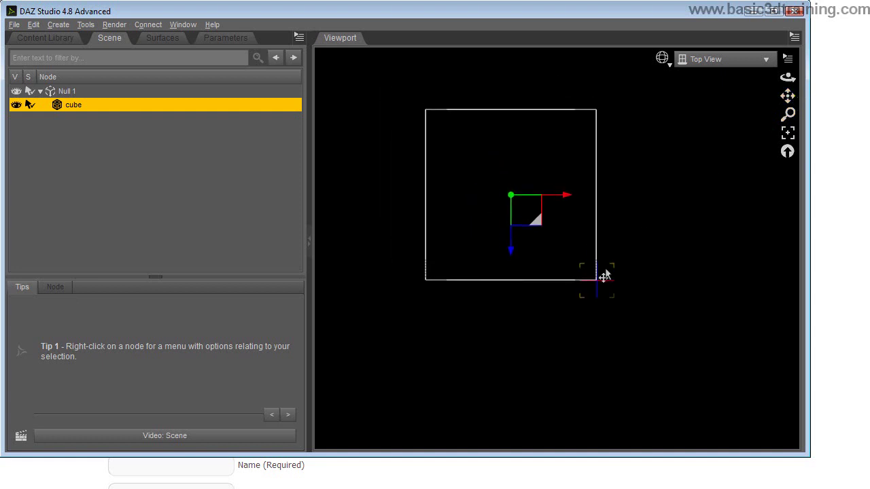
pyautogui.click(62, 92)
pyautogui.click(216, 38)
# - Select the cube and set its X Translate and Z Translate to -50
pyautogui.click(107, 38)
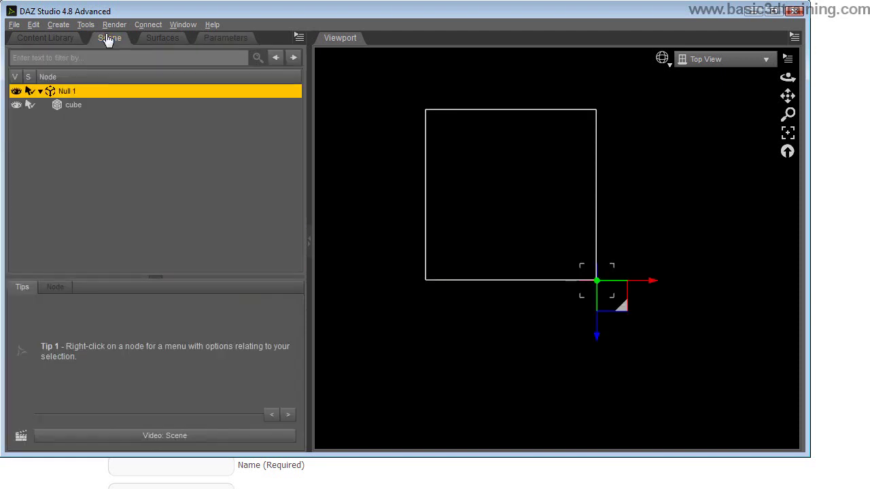
pyautogui.click(74, 105)
pyautogui.click(216, 38)
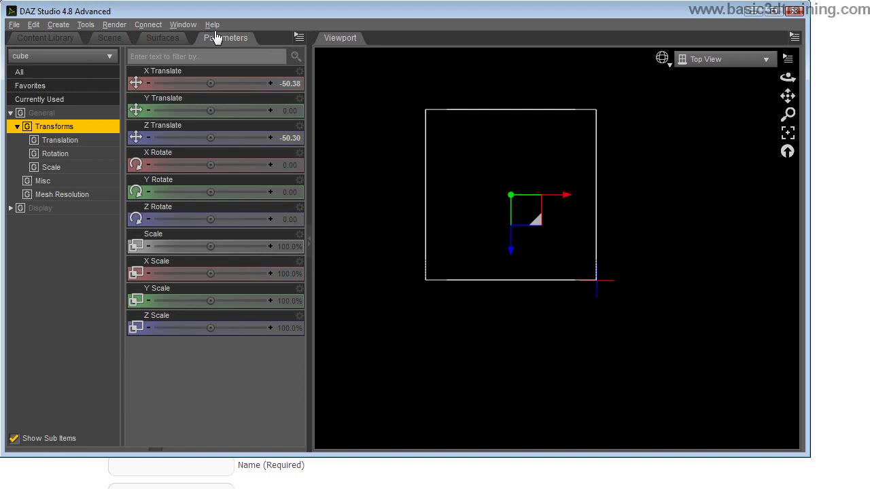
pyautogui.click(289, 83)
pyautogui.write('-')
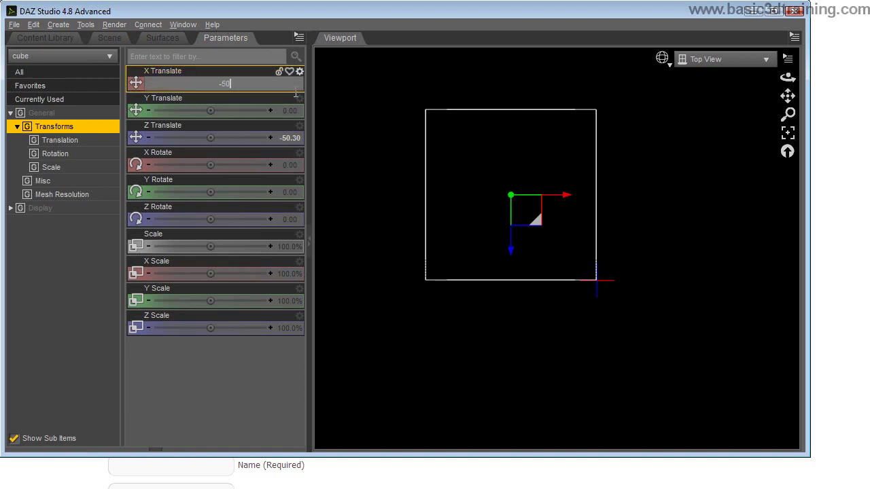
pyautogui.write('50')
pyautogui.press('Return')
pyautogui.click(290, 140)
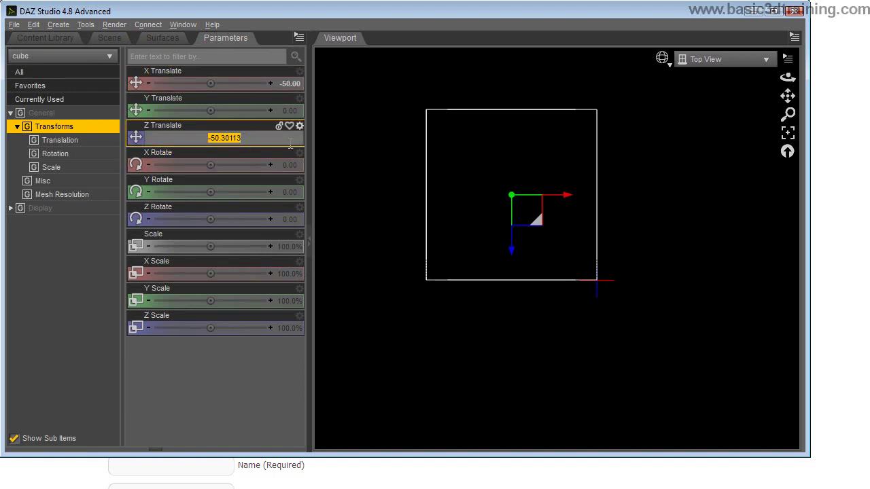
pyautogui.write('-50')
pyautogui.press('Return')
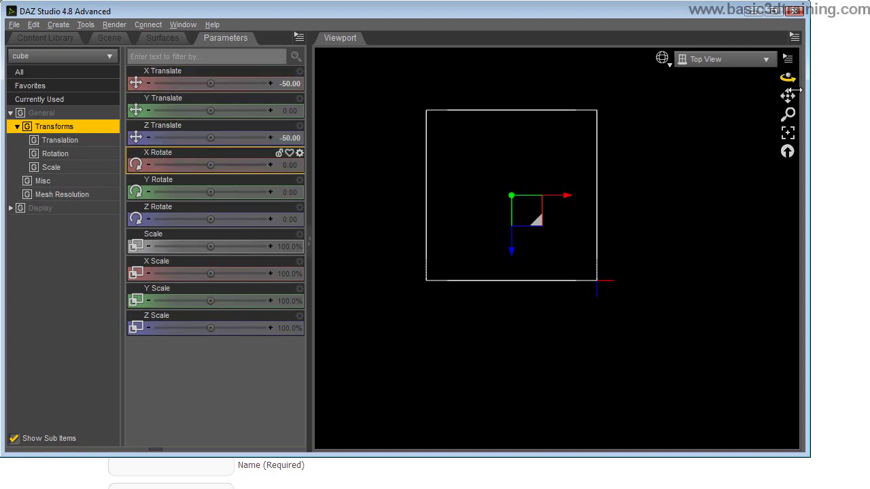
# - Return to the Scene list, switch back to Perspective View, and select Null 1
pyautogui.click(108, 38)
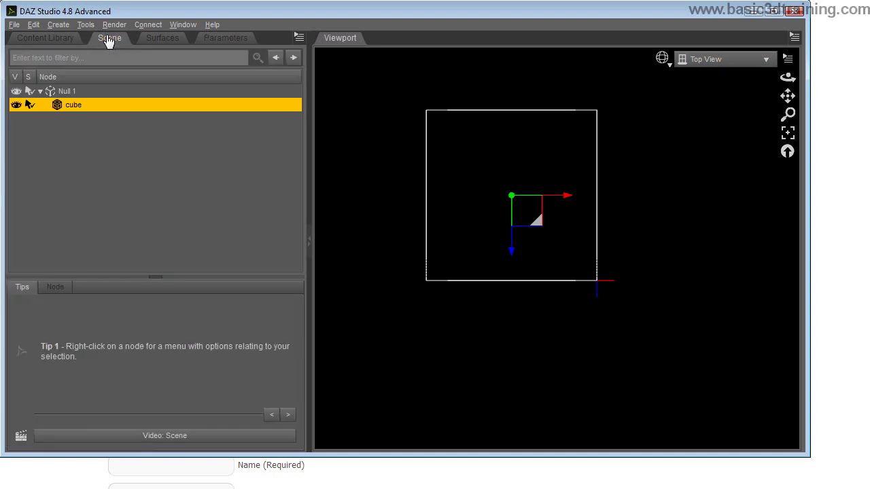
pyautogui.click(732, 60)
pyautogui.click(719, 72)
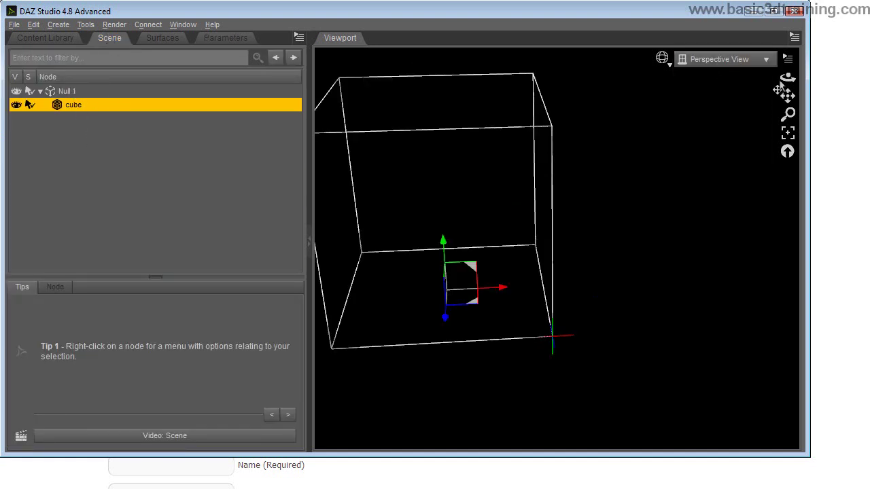
pyautogui.click(71, 92)
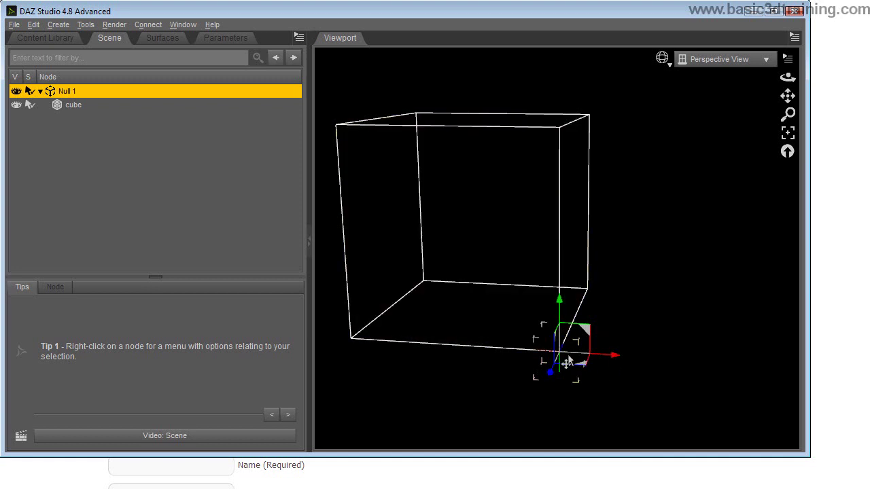
# - Rotate Null 1 with the Rotate tool so the cube tilts around its bottom corner
pyautogui.click(86, 24)
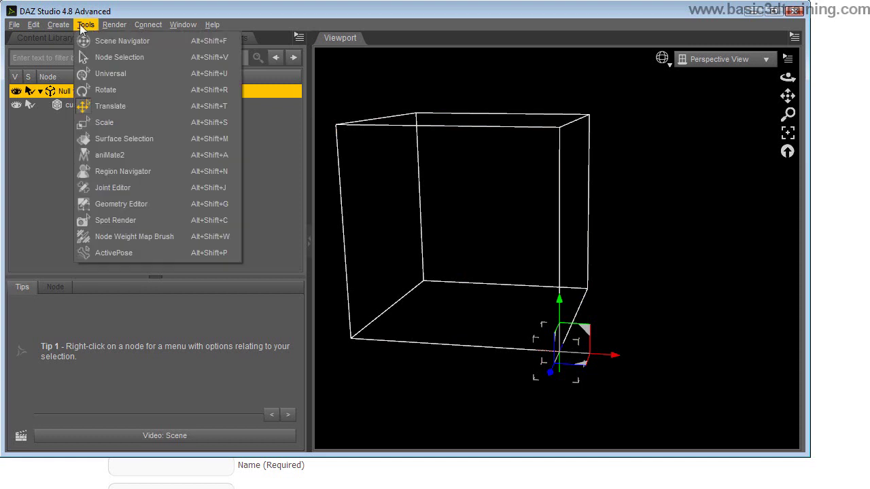
pyautogui.click(92, 93)
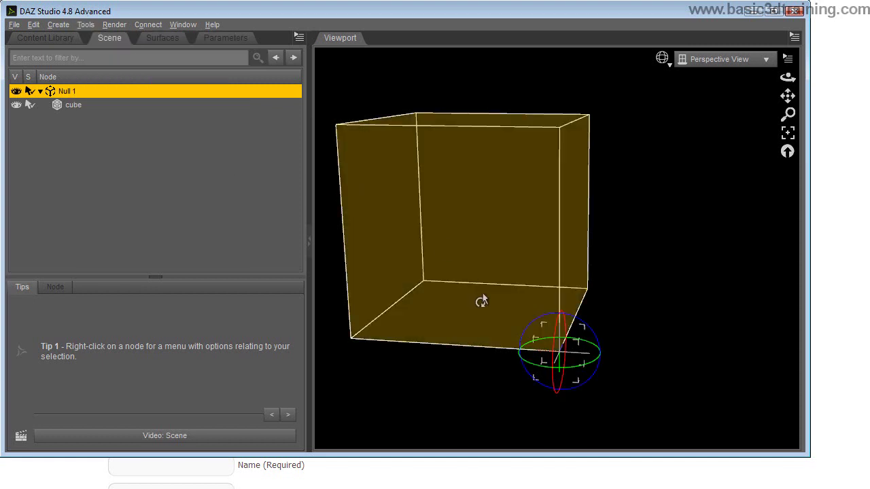
pyautogui.moveTo(592, 332); pyautogui.dragTo(581, 386)
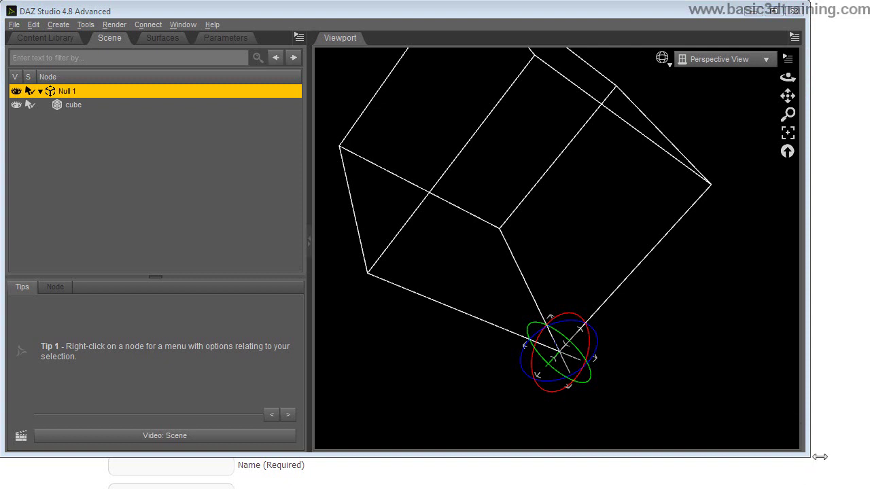
# - Drag the DAZ Studio window's bottom-right corner outward to enlarge it
pyautogui.moveTo(810, 457); pyautogui.dragTo(842, 487)
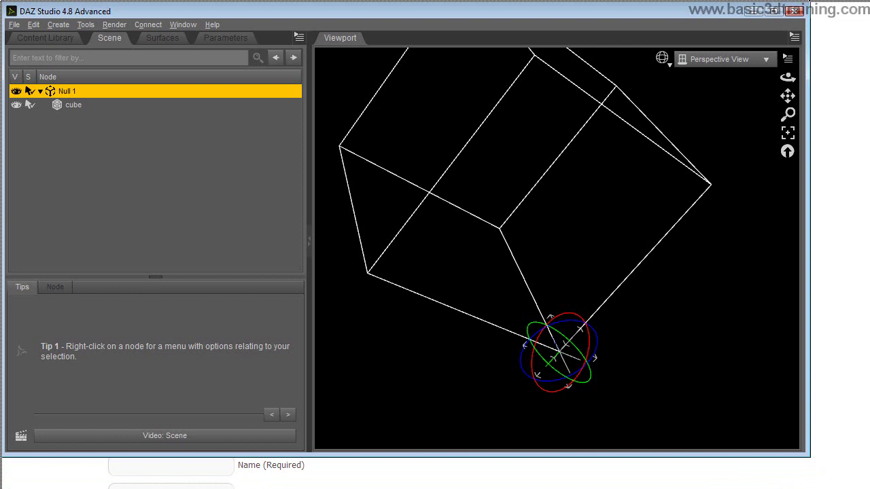